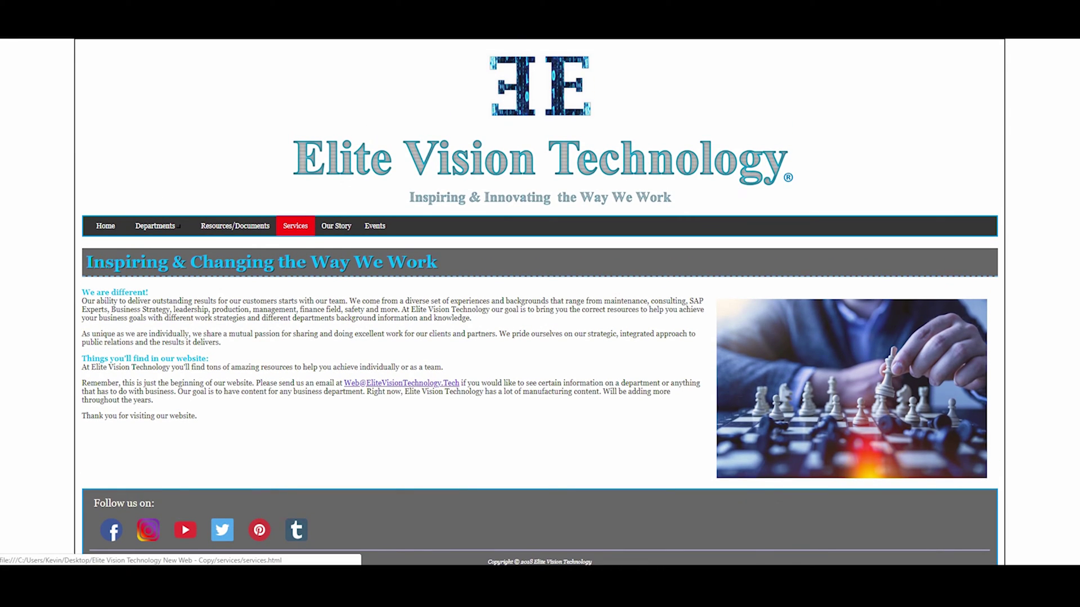
# Browse the Elite Vision Technology Services page, then scroll through the Consulting services page
pyautogui.click(295, 225)
pyautogui.scroll(-3, 49, 331)
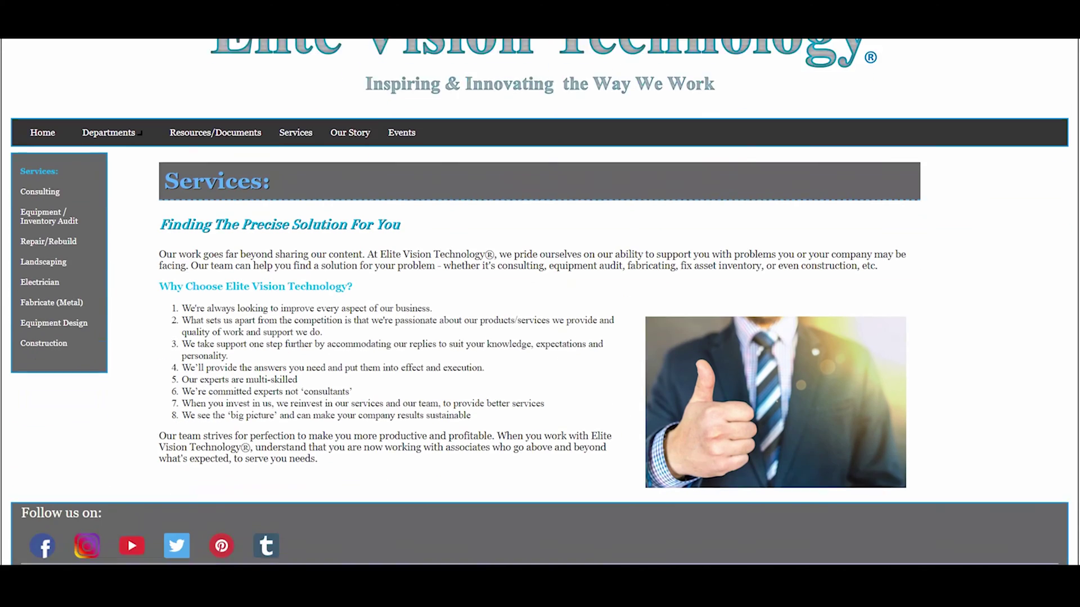
pyautogui.scroll(2, 49, 331)
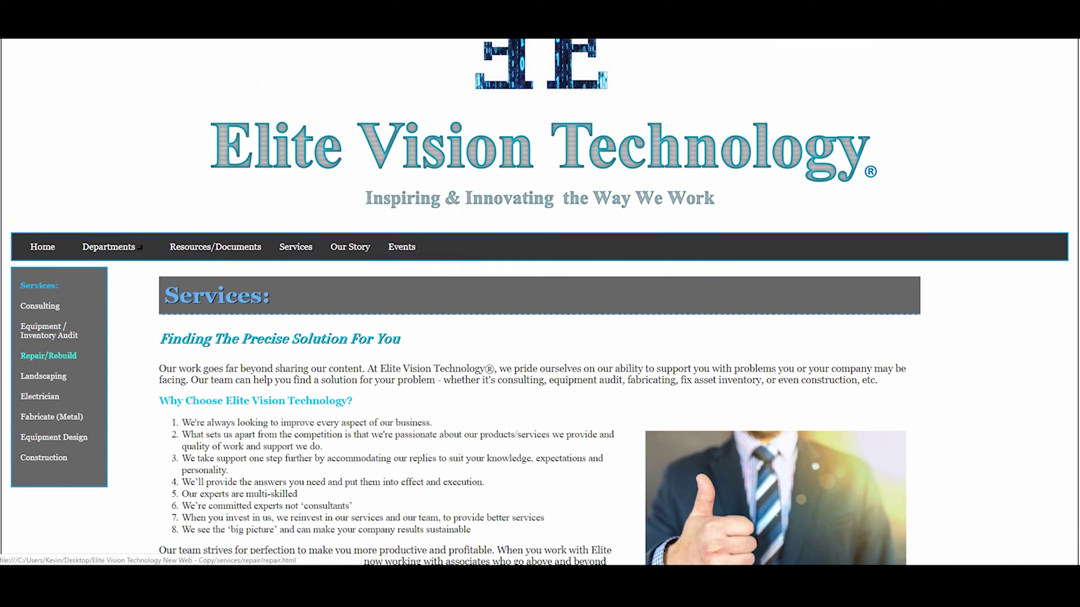
pyautogui.click(40, 305)
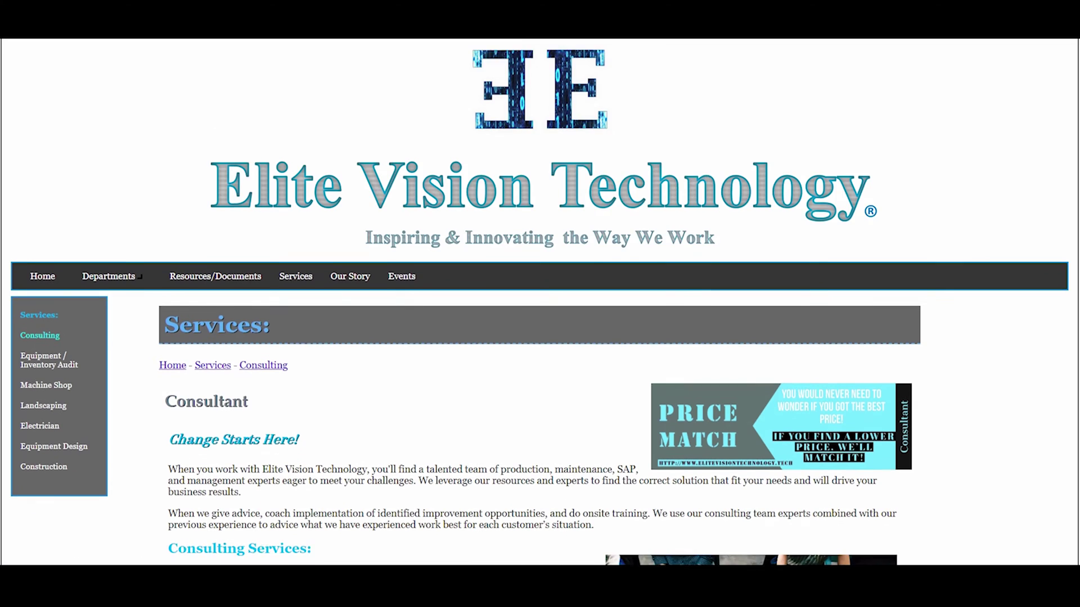
pyautogui.scroll(-5, 40, 305)
pyautogui.scroll(3, 40, 305)
pyautogui.scroll(-5, 539, 304)
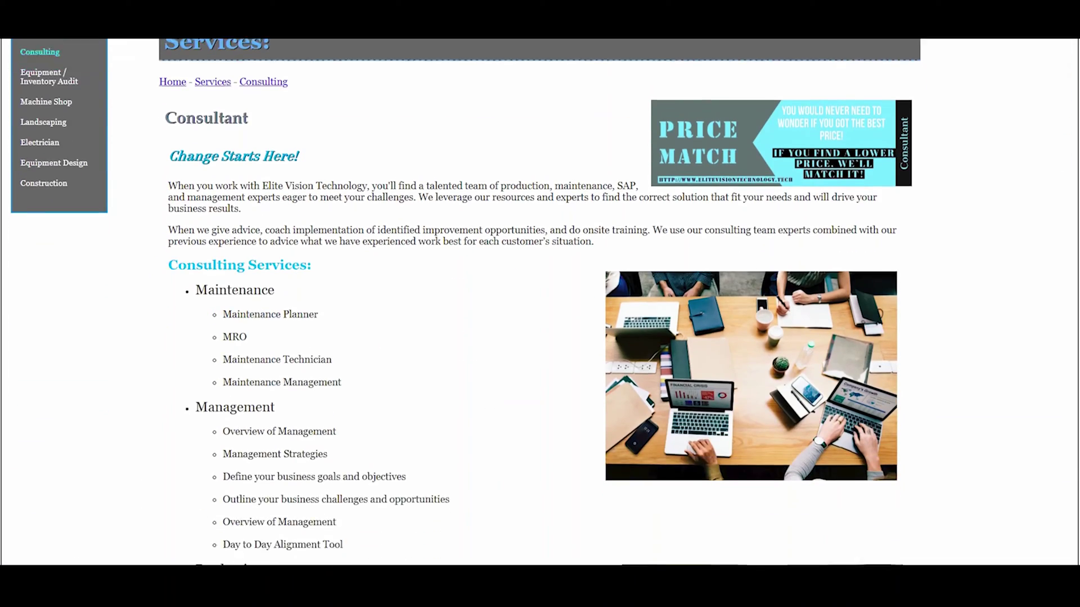
pyautogui.scroll(2, 540, 303)
pyautogui.scroll(-5, 539, 304)
pyautogui.scroll(10, 539, 303)
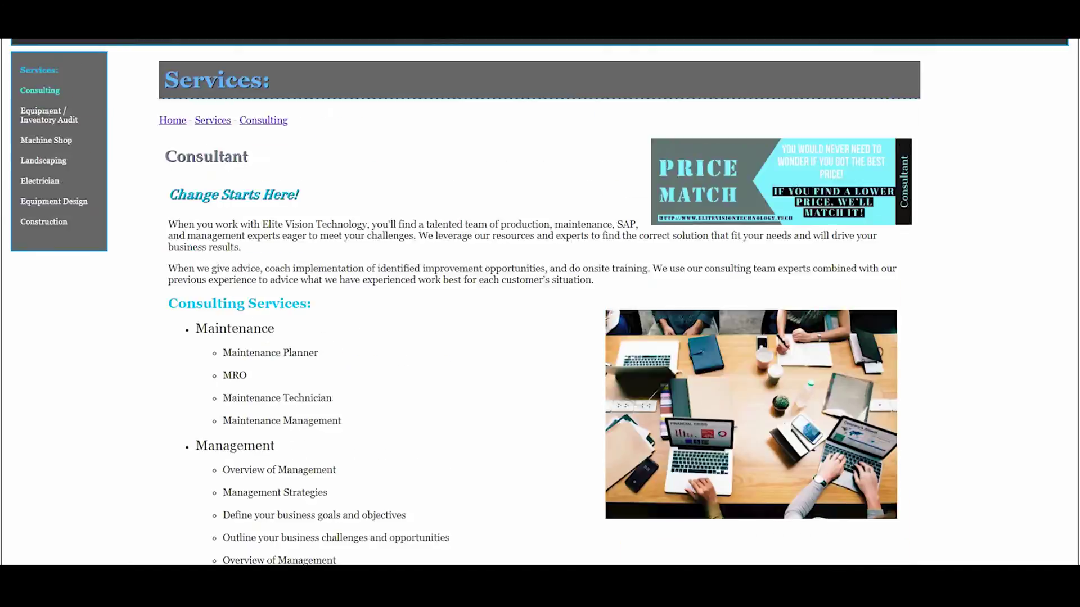
# Read the Our Story page and follow its link to the company's Instagram profile
pyautogui.moveTo(109, 290)
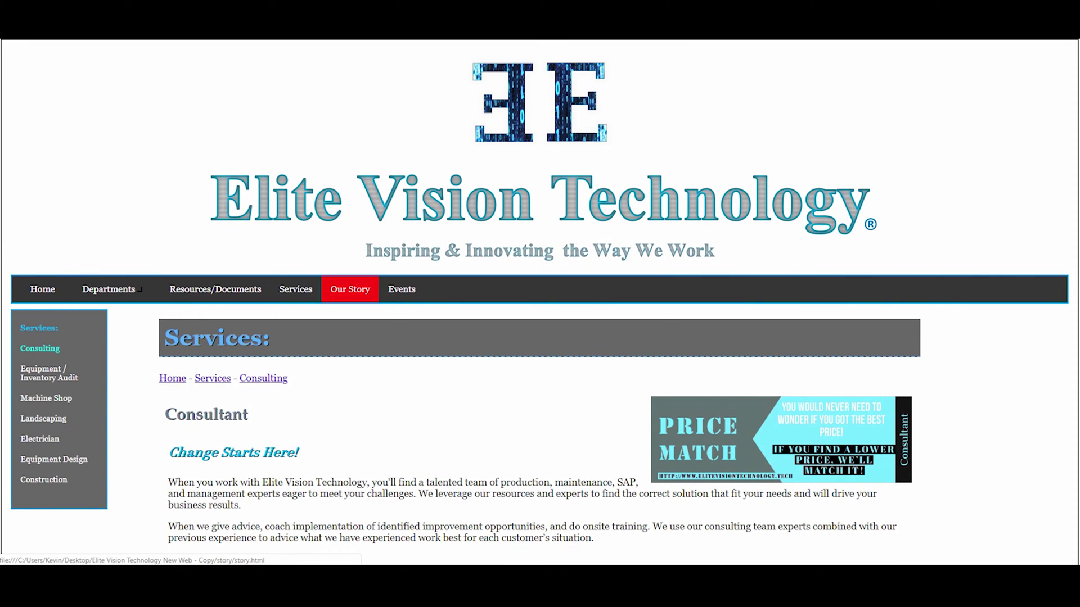
pyautogui.click(350, 289)
pyautogui.scroll(-3, 350, 289)
pyautogui.scroll(3, 349, 289)
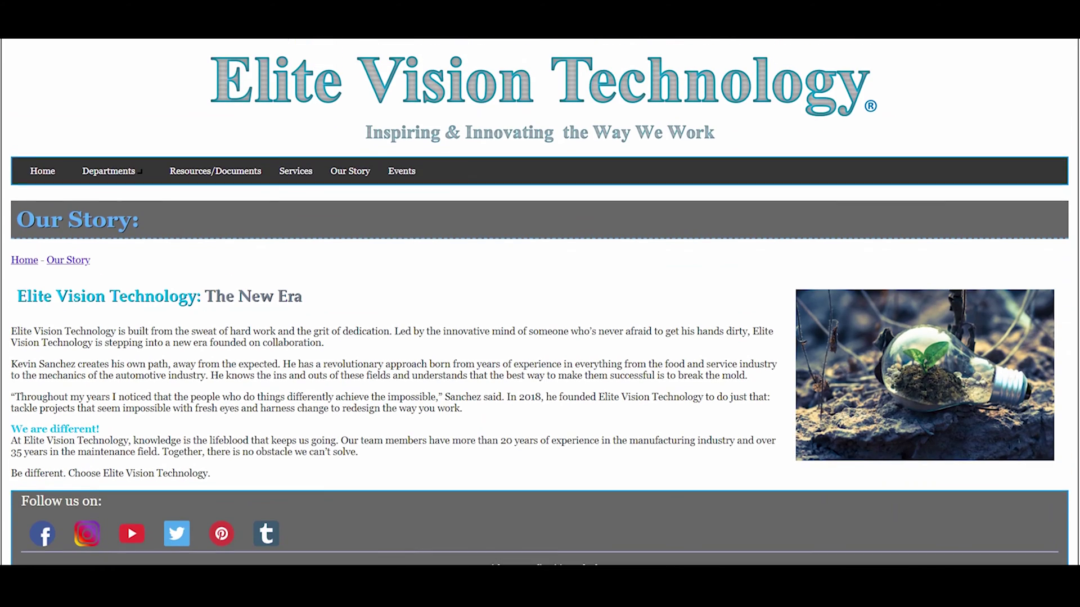
pyautogui.scroll(-3, 296, 133)
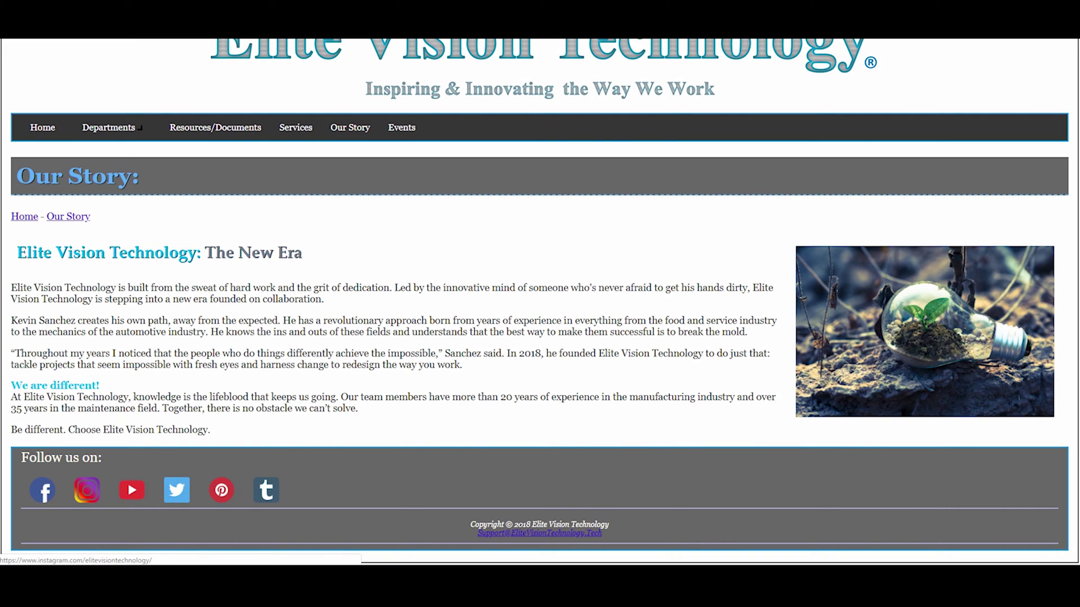
pyautogui.click(87, 489)
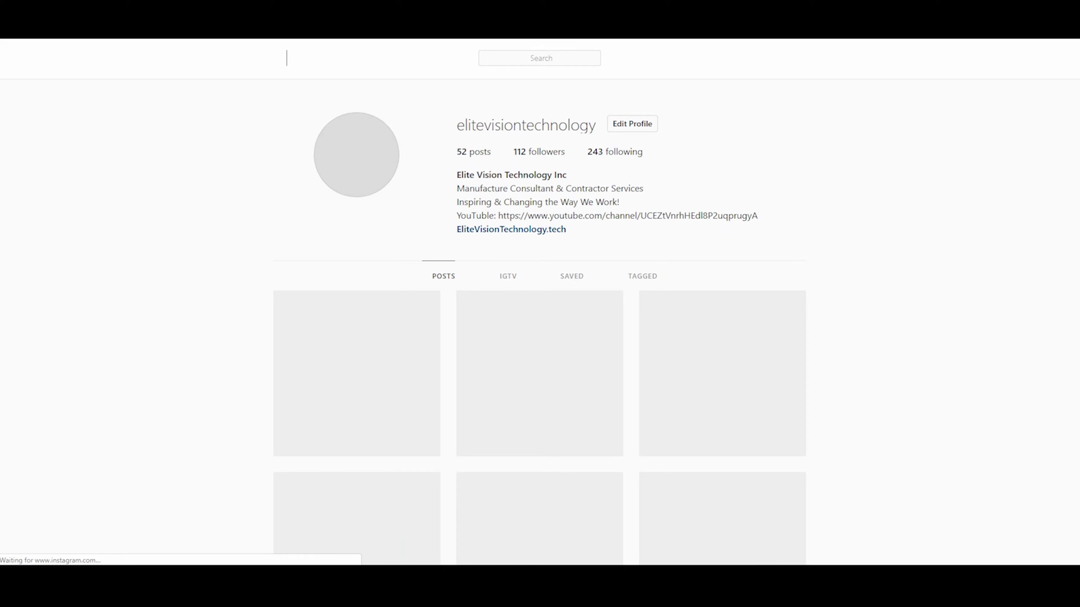
# Scroll down through the Elite Vision Technology Instagram post grid
pyautogui.scroll(-8, 540, 253)
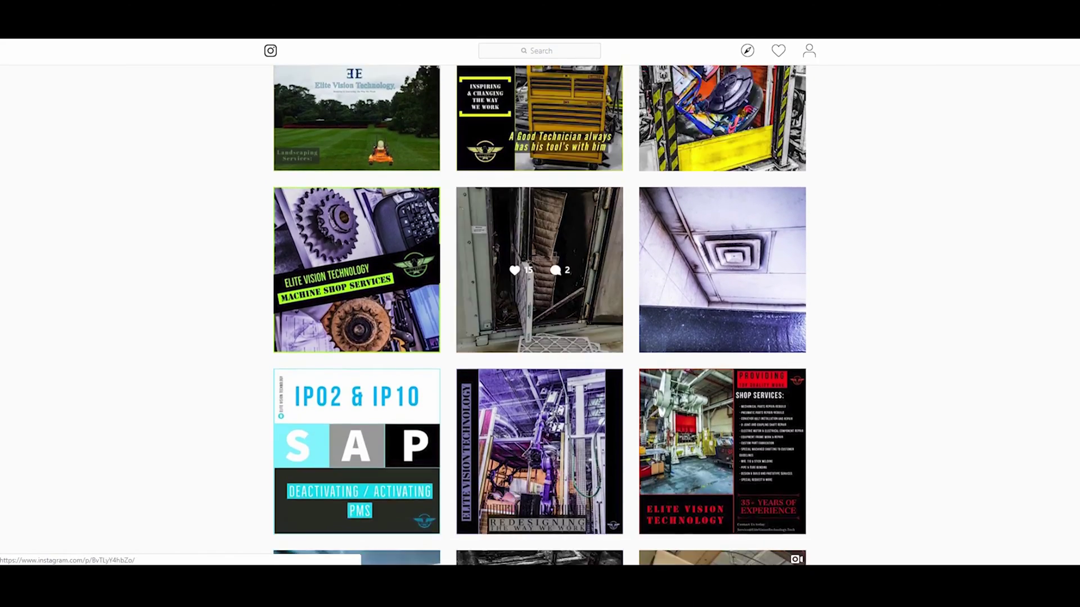
pyautogui.scroll(-10, 540, 253)
pyautogui.scroll(-11, 540, 212)
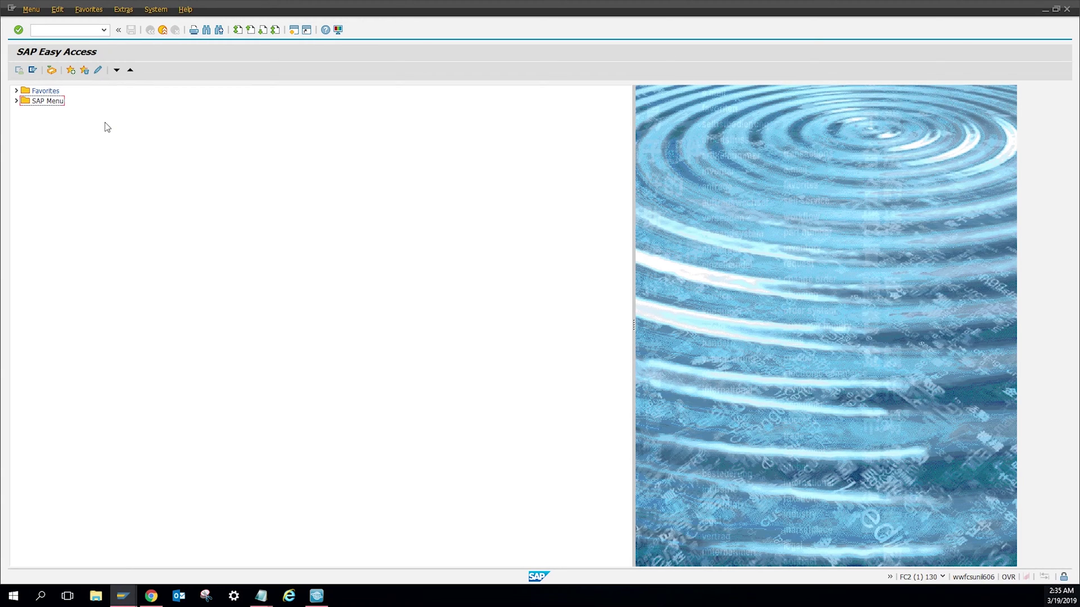
# Run transaction IP10 and load maintenance plan 17071 with its scheduled calls
pyautogui.click(66, 31)
pyautogui.write('ip10')
pyautogui.press('Return')
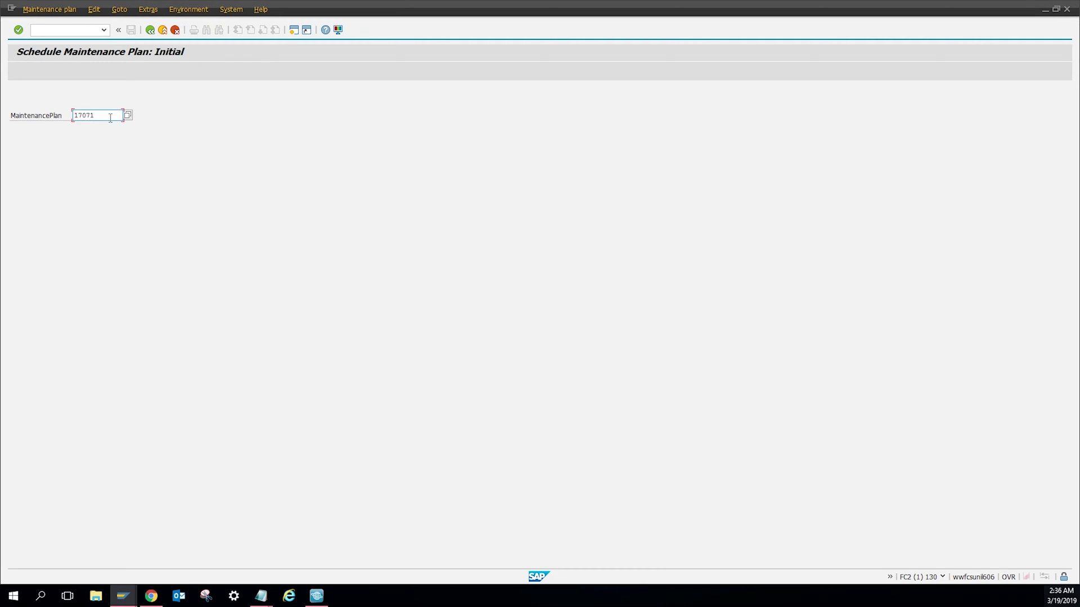
pyautogui.press('Return')
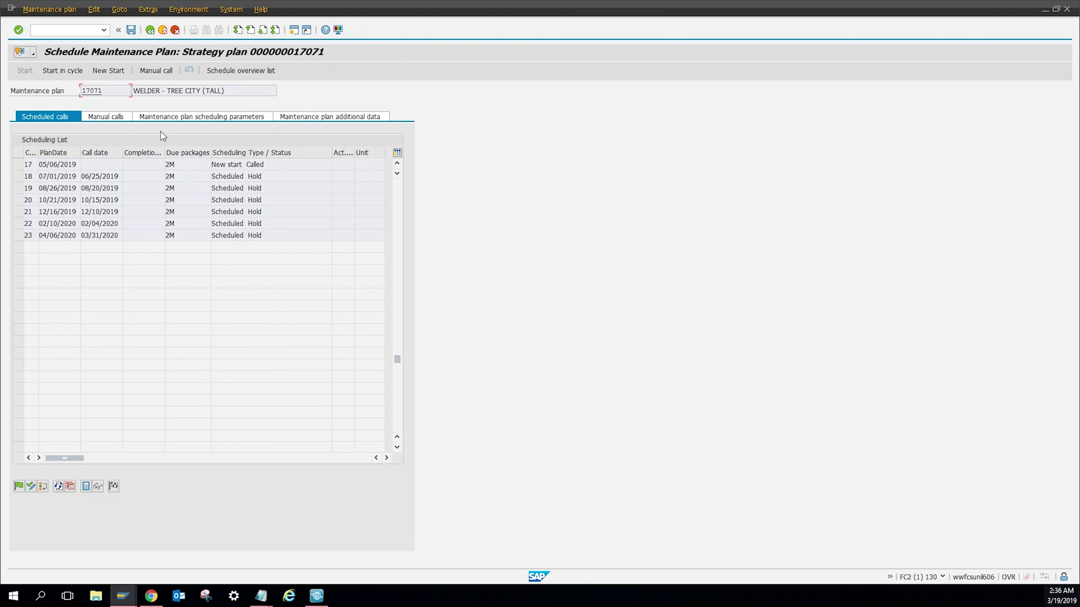
# Show plan 17071's manual calls, listing the completed 09/18/2018 call with 2M 6M packages
pyautogui.click(115, 124)
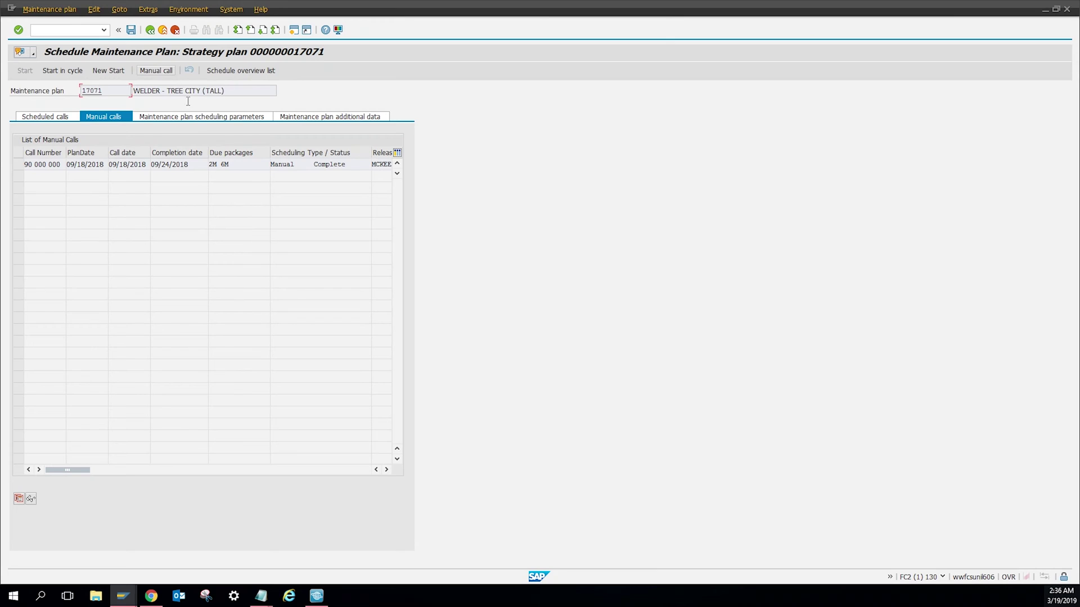
# Show scheduling parameters: 100% shift factors, 10% tolerances, 80% call horizon, 365-day period
pyautogui.click(197, 118)
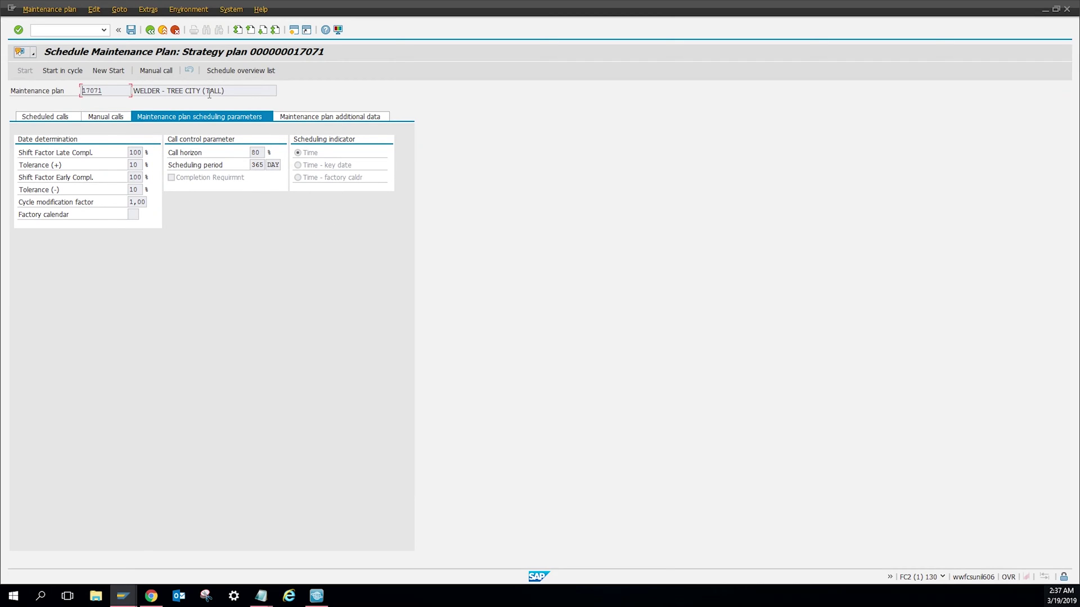
# Create a manual call dated 03/19/2019 using the 2M Bi-Monthly strategy package
pyautogui.click(160, 72)
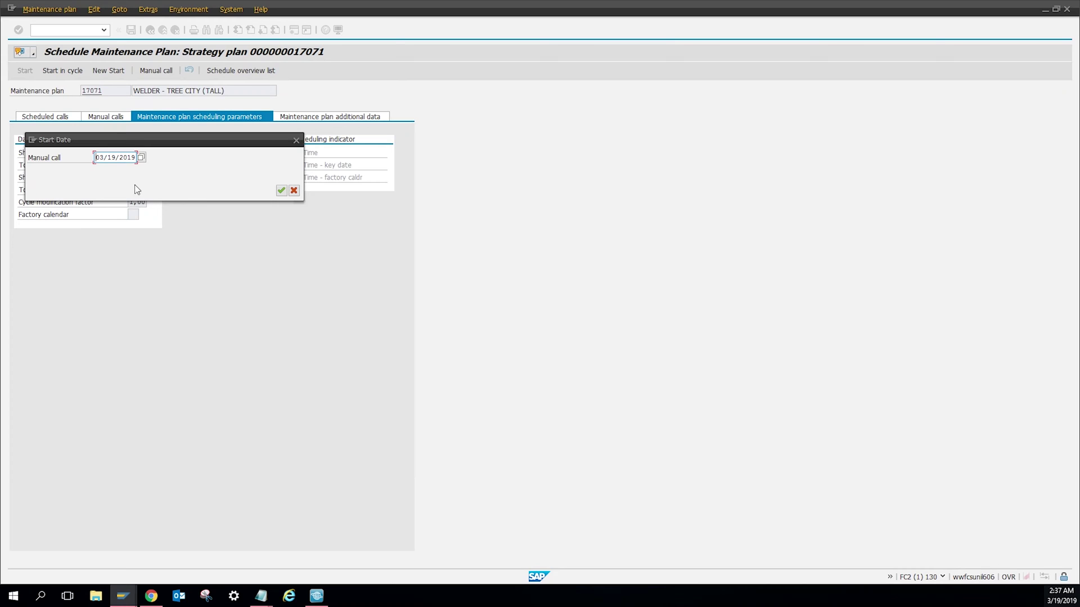
pyautogui.click(281, 191)
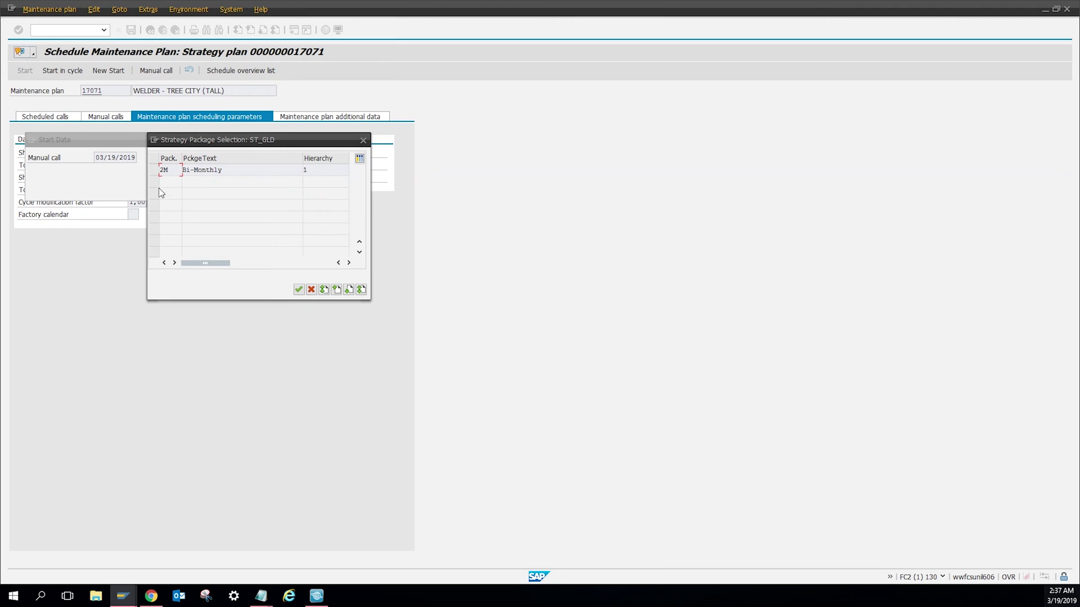
pyautogui.click(153, 169)
pyautogui.click(298, 289)
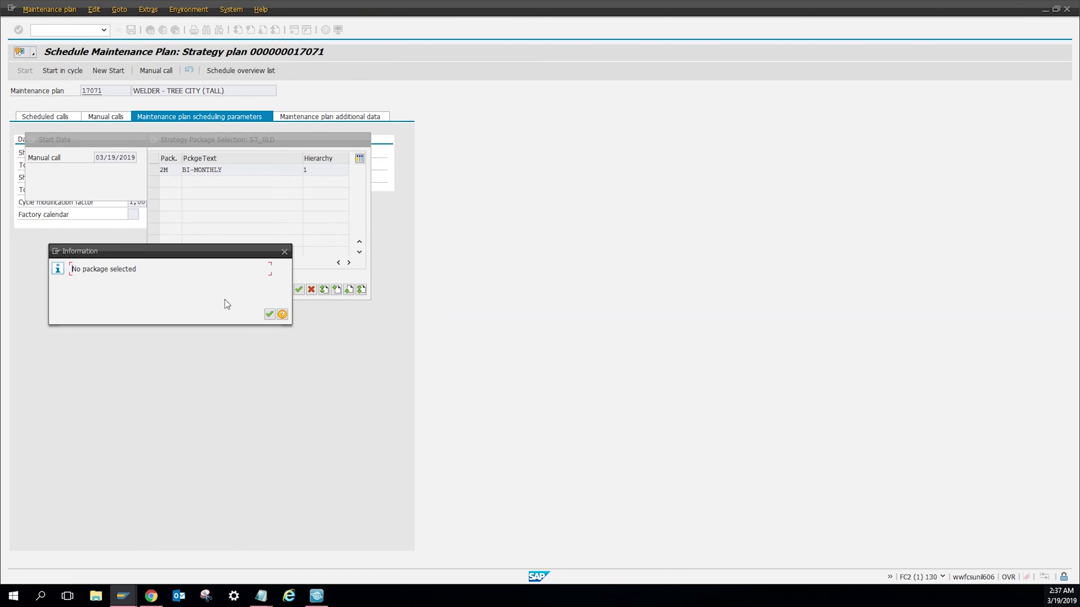
pyautogui.click(285, 251)
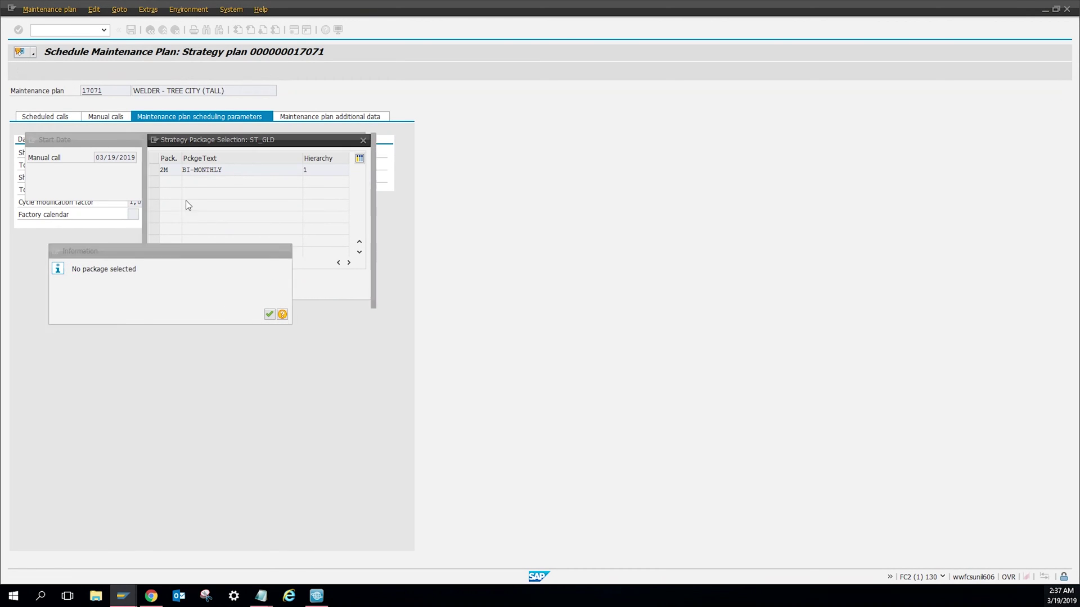
pyautogui.click(154, 170)
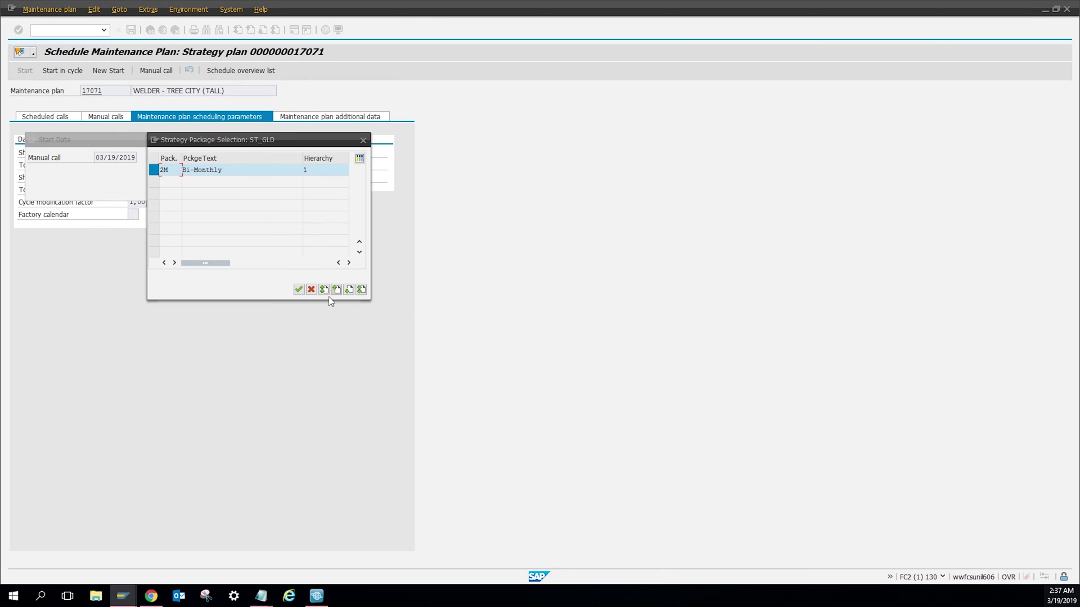
pyautogui.click(300, 289)
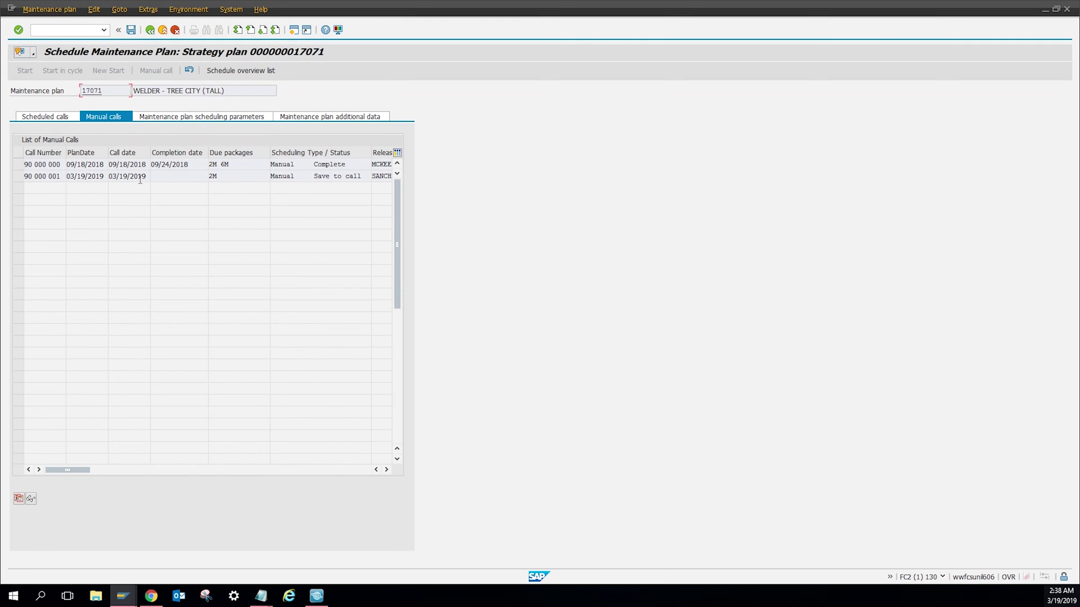
# Save the plan, reopen 17071's manual calls, and display the order for call 90 000 001
pyautogui.click(132, 31)
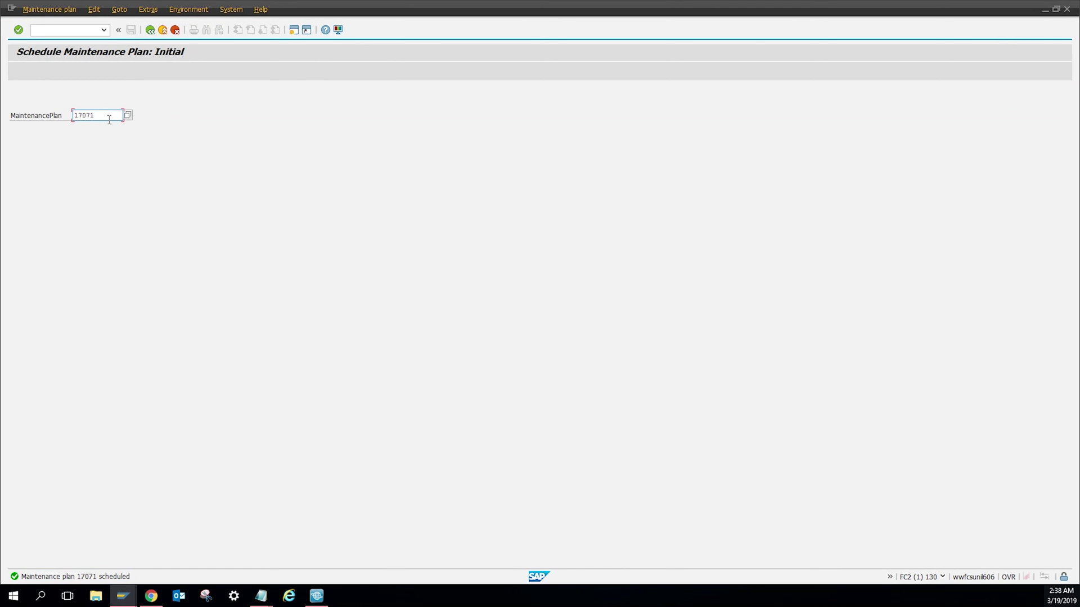
pyautogui.press('Return')
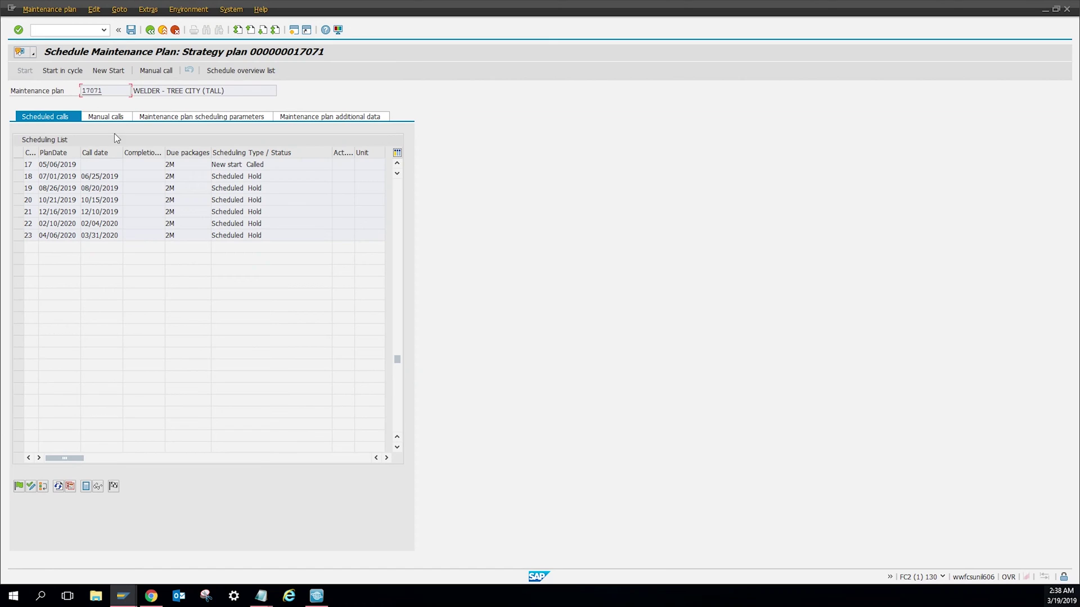
pyautogui.click(107, 117)
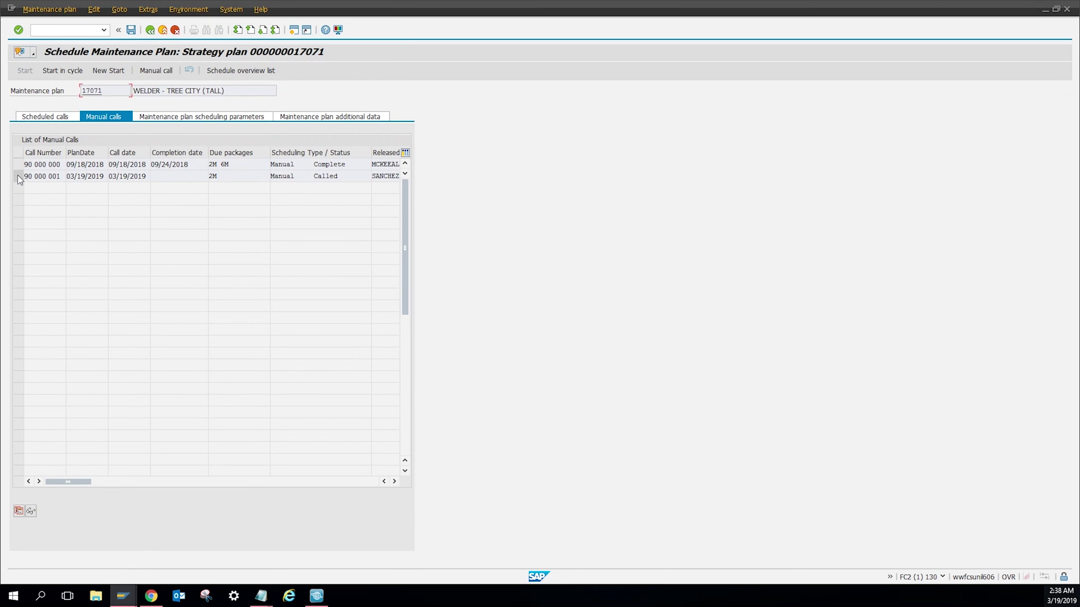
pyautogui.click(19, 176)
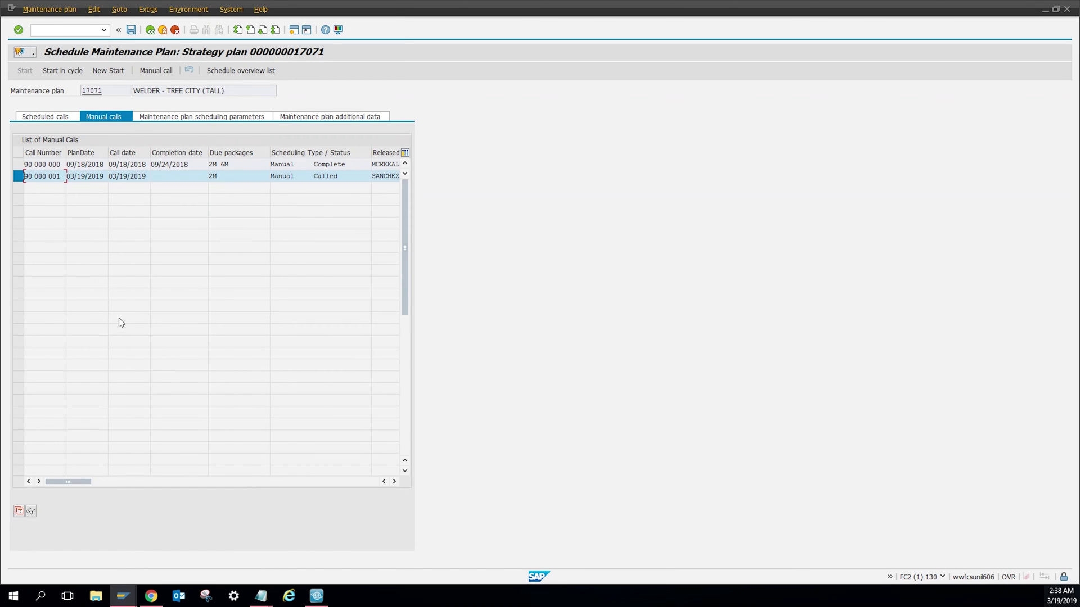
pyautogui.click(31, 511)
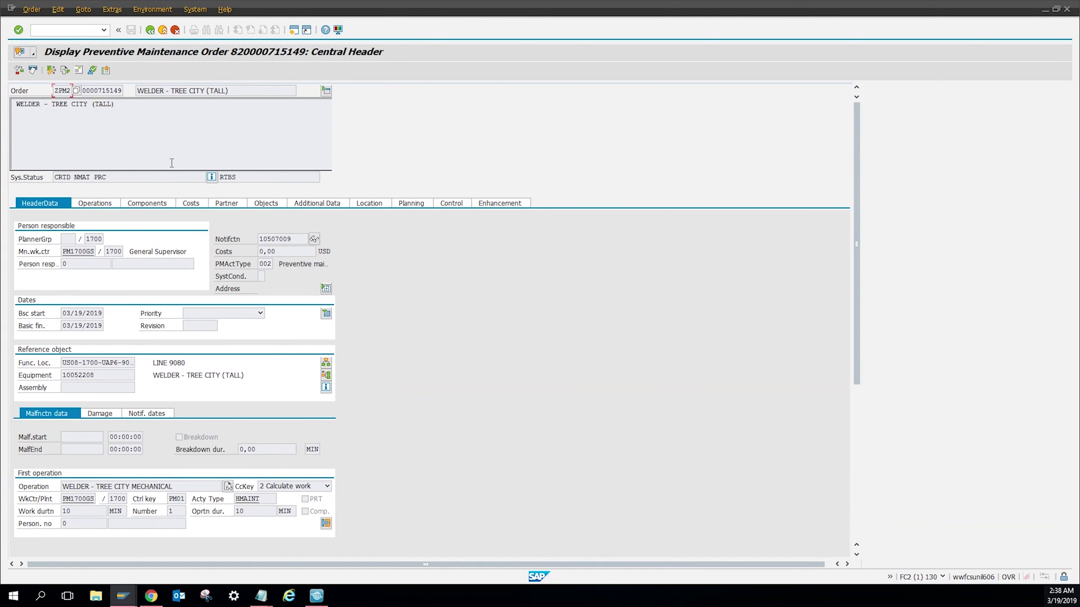
# Inspect the ZPM2 work order's number and menu commands, then return to the manual calls list
pyautogui.click(113, 91)
pyautogui.press('alt')
pyautogui.press('Right')
pyautogui.press('Down')
pyautogui.click(175, 129)
pyautogui.hotkey('shift', 'Tab')
pyautogui.click(150, 31)
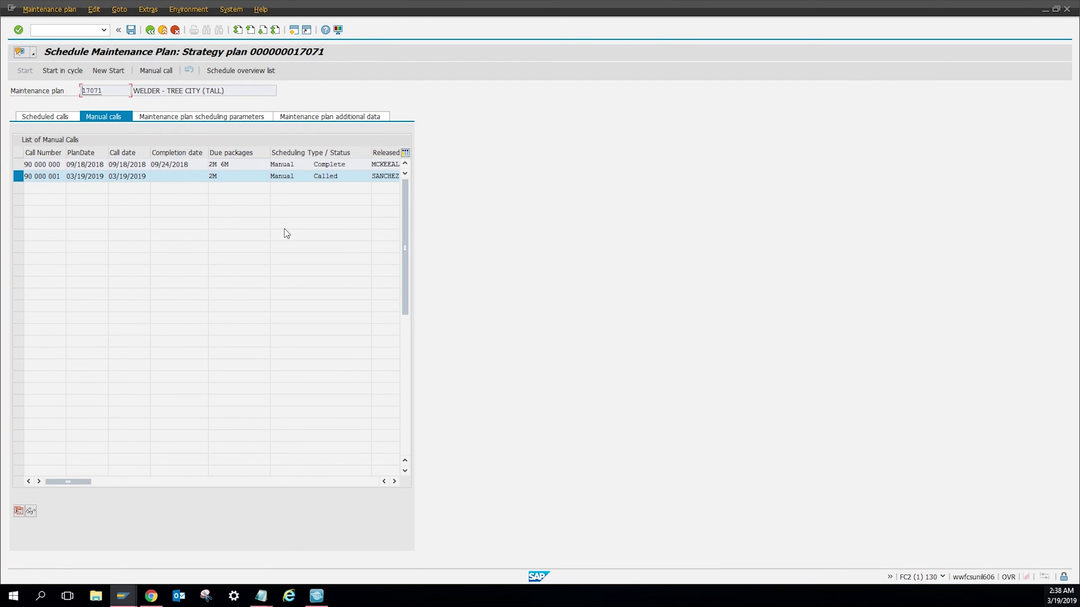